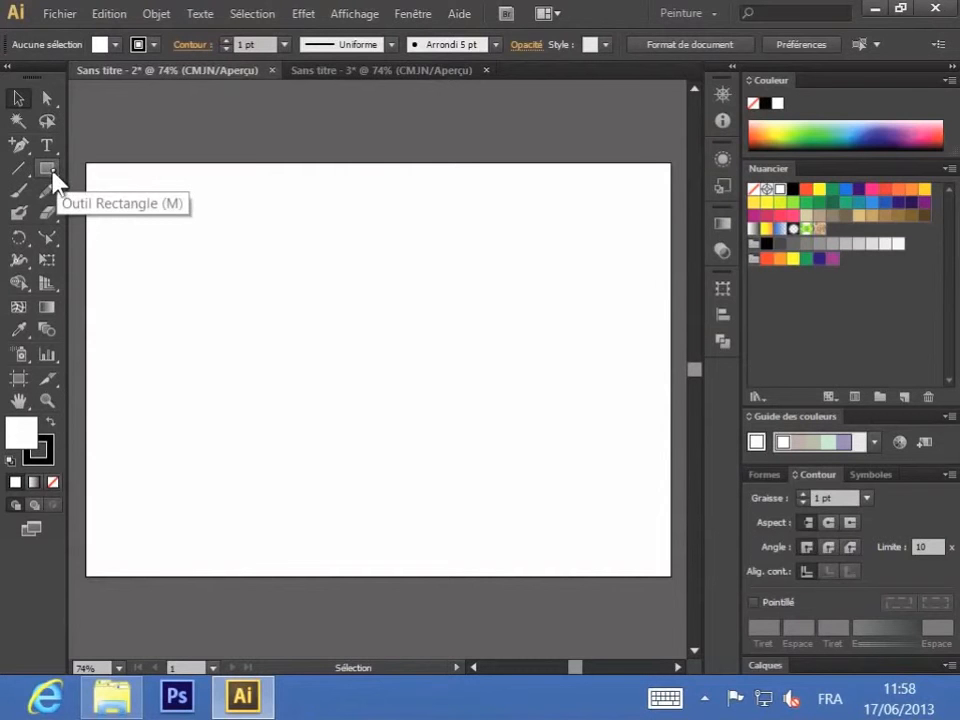
# Draw a large rectangle for the house body, standing just above the bottom edge of the artboard near its middle
pyautogui.click(51, 172)
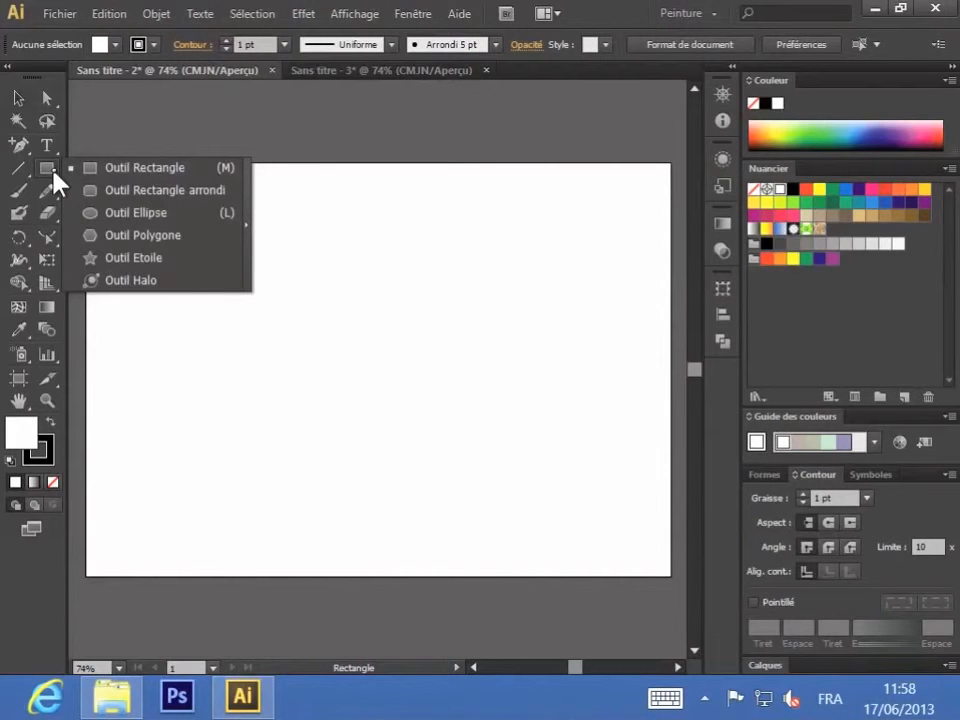
pyautogui.click(97, 169)
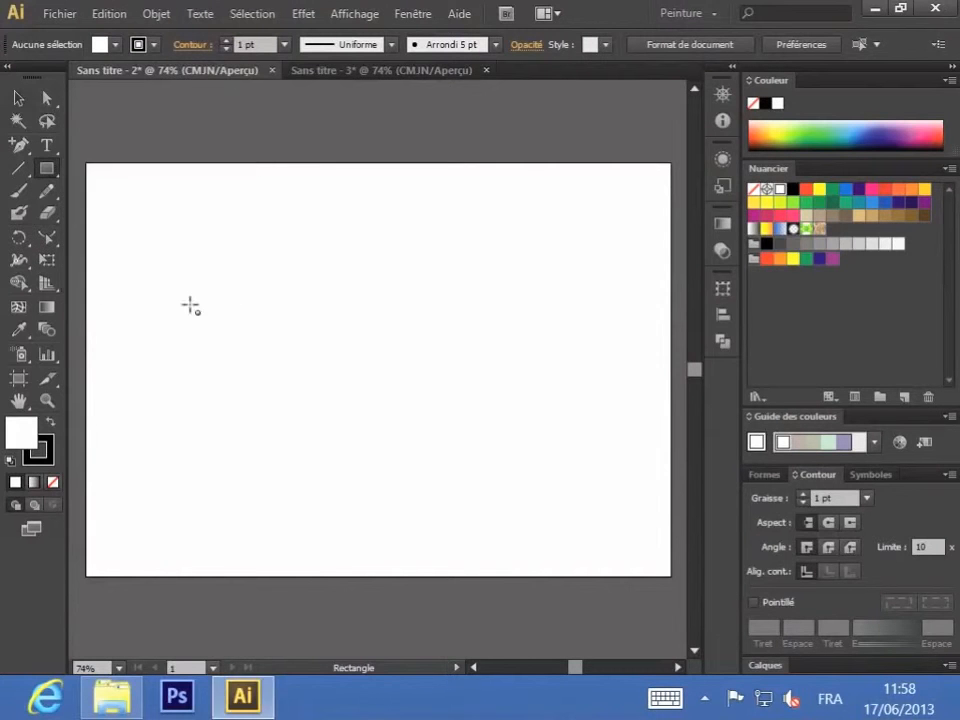
pyautogui.moveTo(381, 369)
pyautogui.mouseDown()
pyautogui.moveTo(268, 371)
pyautogui.moveTo(309, 401)
pyautogui.moveTo(450, 572)
pyautogui.mouseUp()
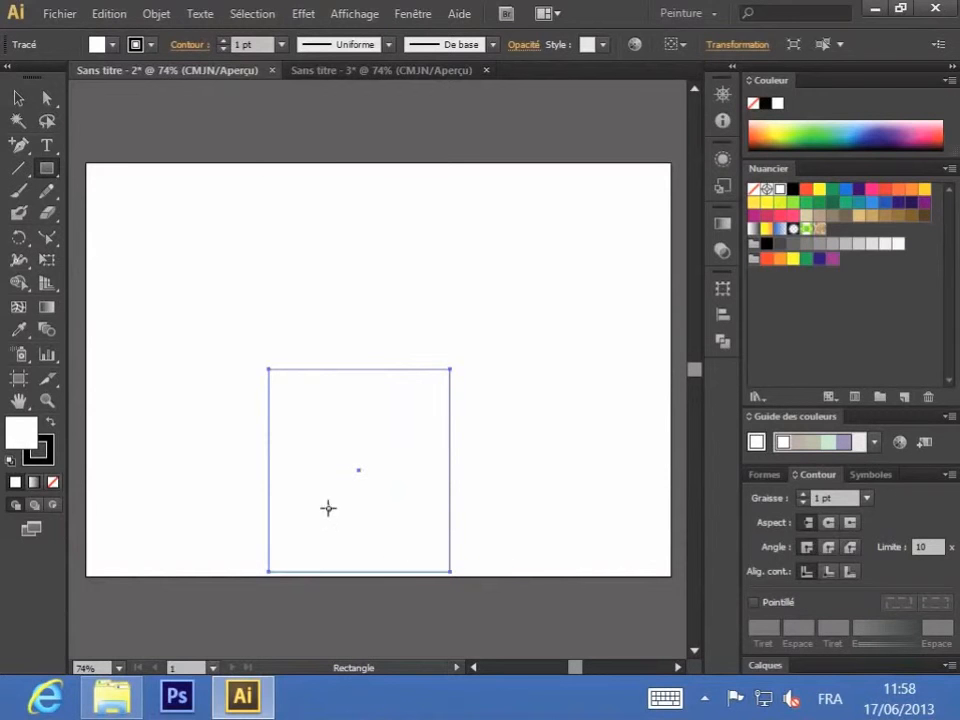
# Draw a small rectangular door at the bottom centre of the house and a small square window in its upper left
pyautogui.moveTo(329, 506); pyautogui.dragTo(389, 572)
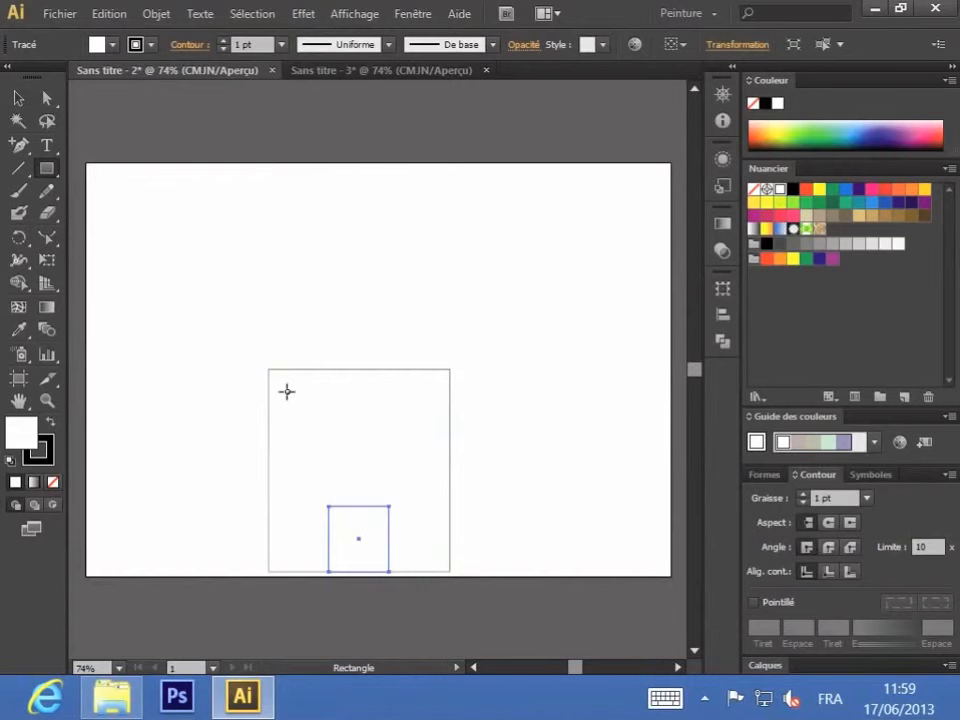
pyautogui.moveTo(287, 391)
pyautogui.mouseDown()
pyautogui.moveTo(358, 466)
pyautogui.moveTo(329, 433)
pyautogui.mouseUp()
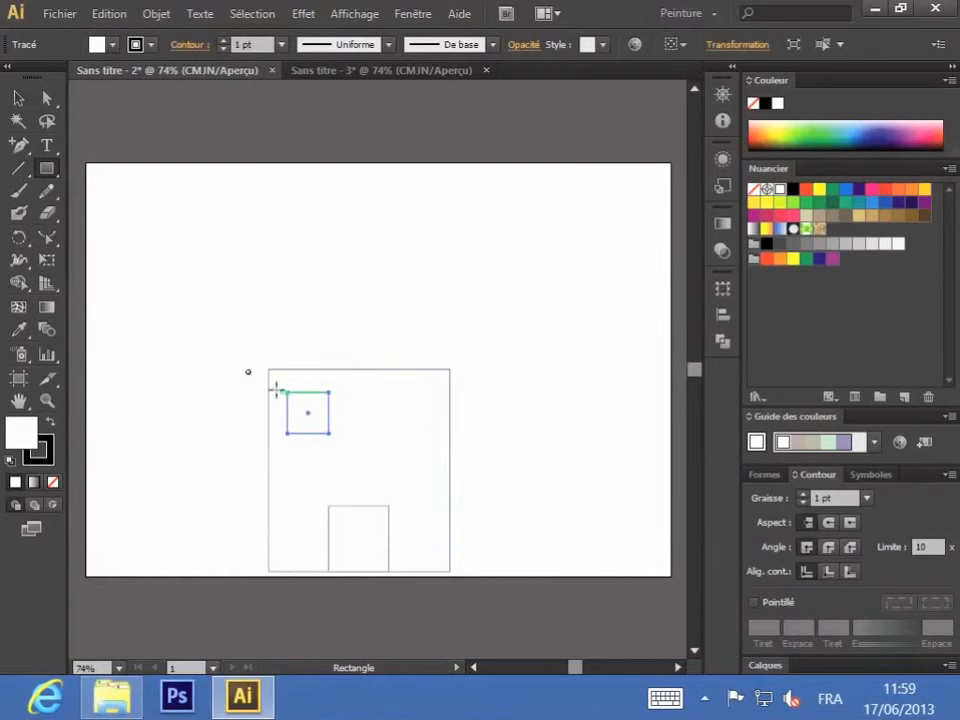
# Draw a rounded-corner square window about 2,38 cm wide in the upper right of the house, level with the first window's top
pyautogui.click(46, 173)
pyautogui.click(92, 192)
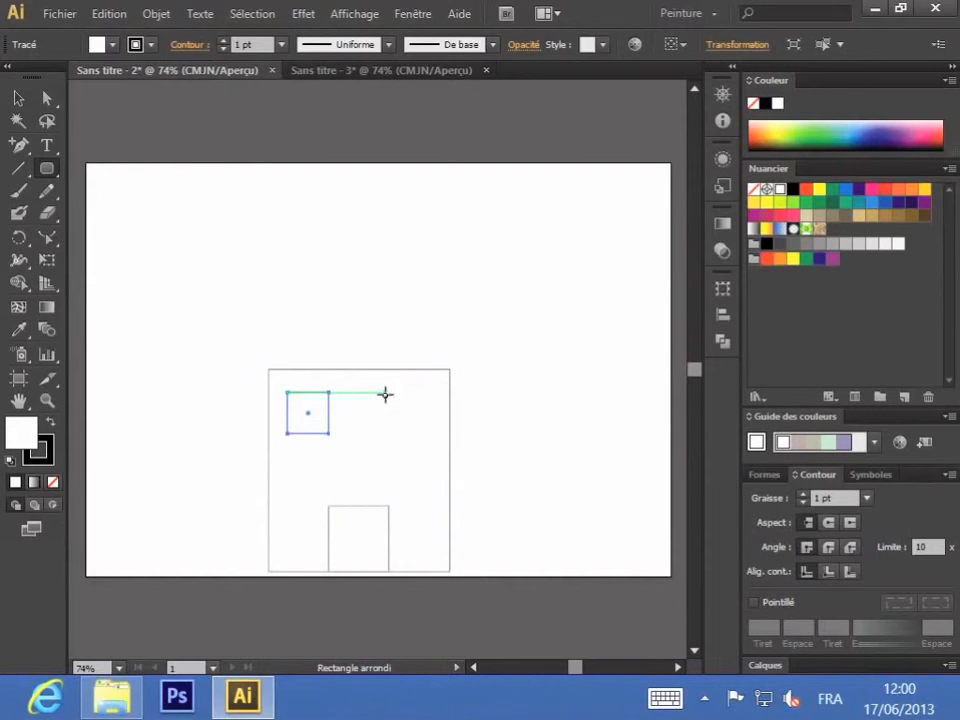
pyautogui.hotkey('ctrl', 'shift', 'a')
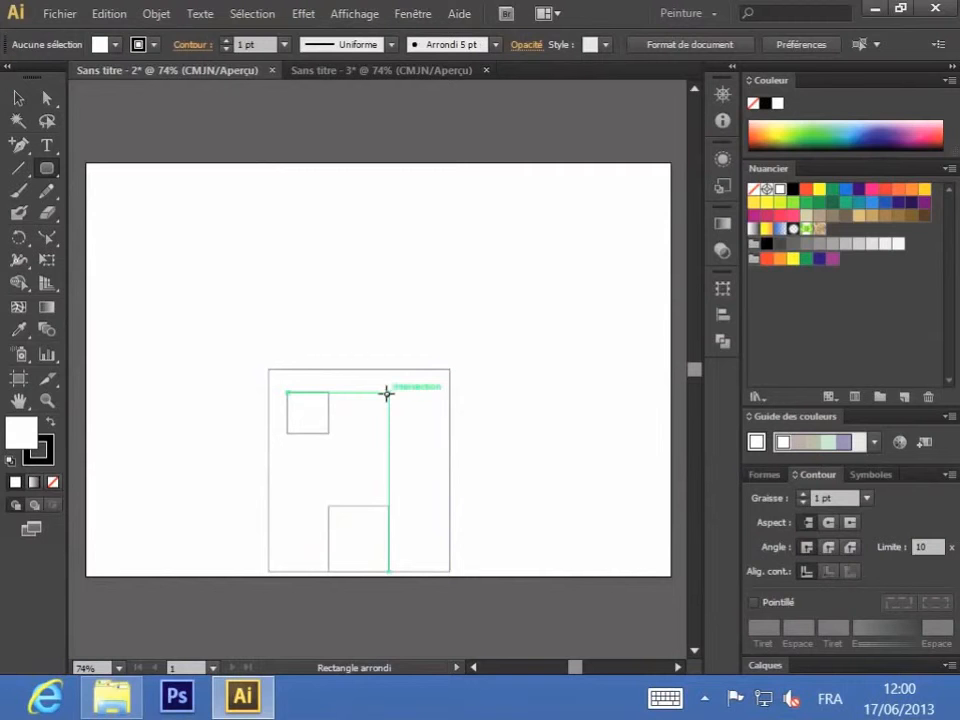
pyautogui.moveTo(387, 393); pyautogui.dragTo(423, 440)
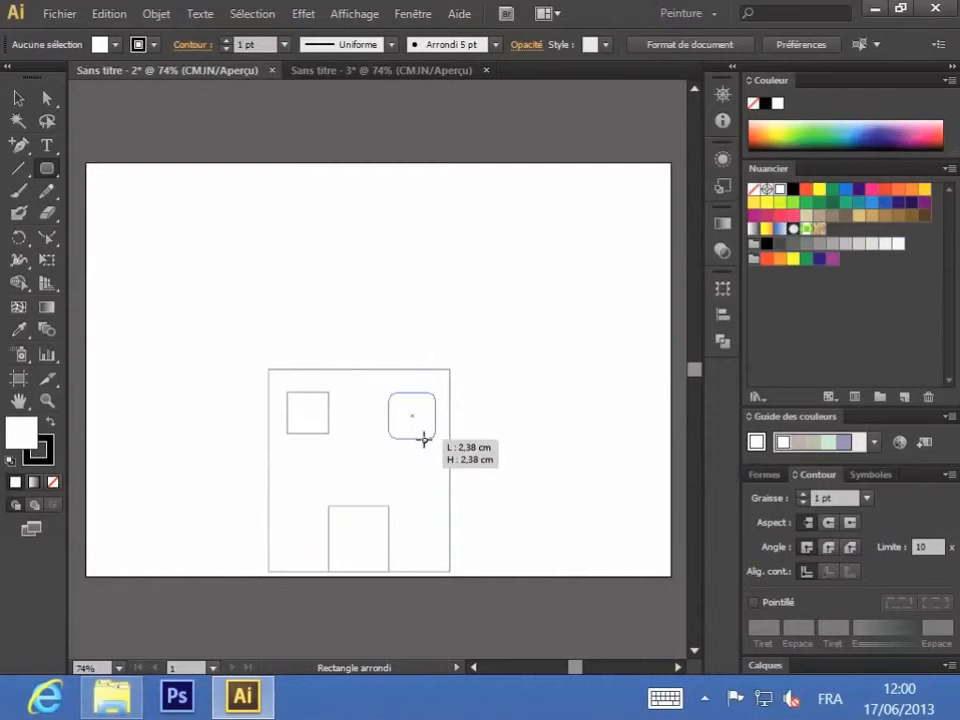
pyautogui.moveTo(423, 440); pyautogui.dragTo(423, 440)
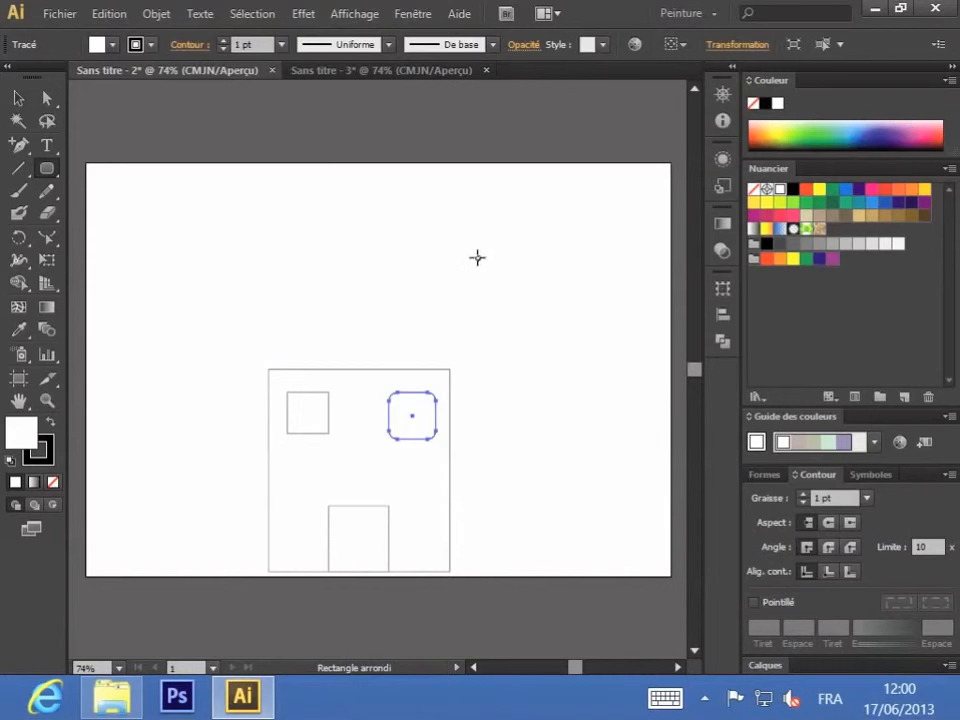
# Draw a trial rounded rectangle about 5 cm wide above and right of the house, vary its corner radius, and delete it
pyautogui.moveTo(478, 259)
pyautogui.mouseDown()
pyautogui.moveTo(529, 294)
pyautogui.moveTo(575, 349)
pyautogui.mouseUp()
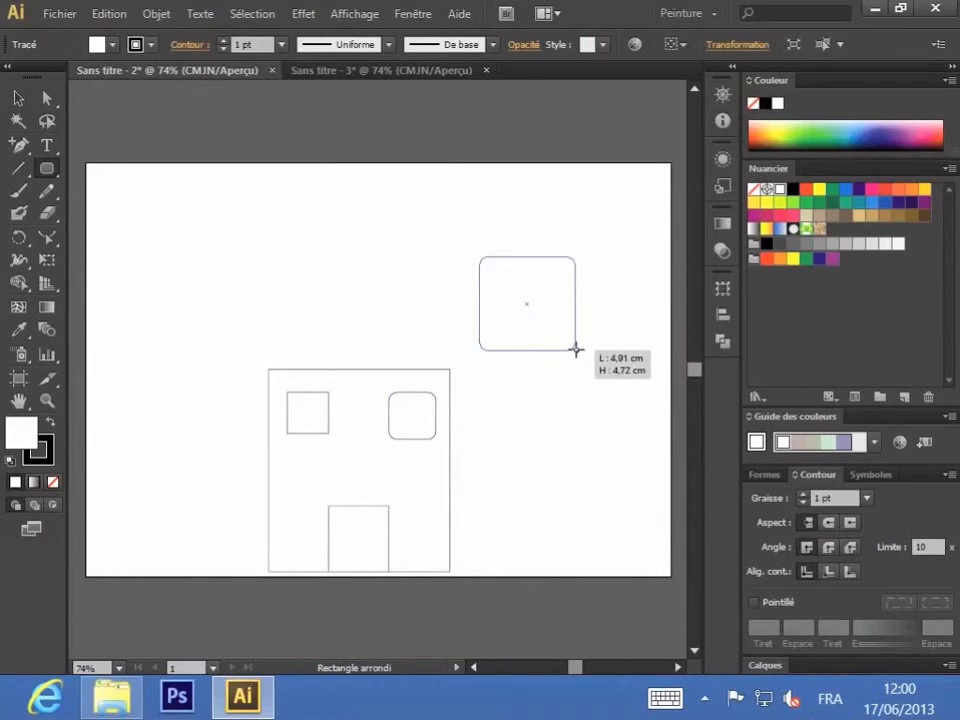
pyautogui.moveTo(575, 349); pyautogui.dragTo(574, 347)
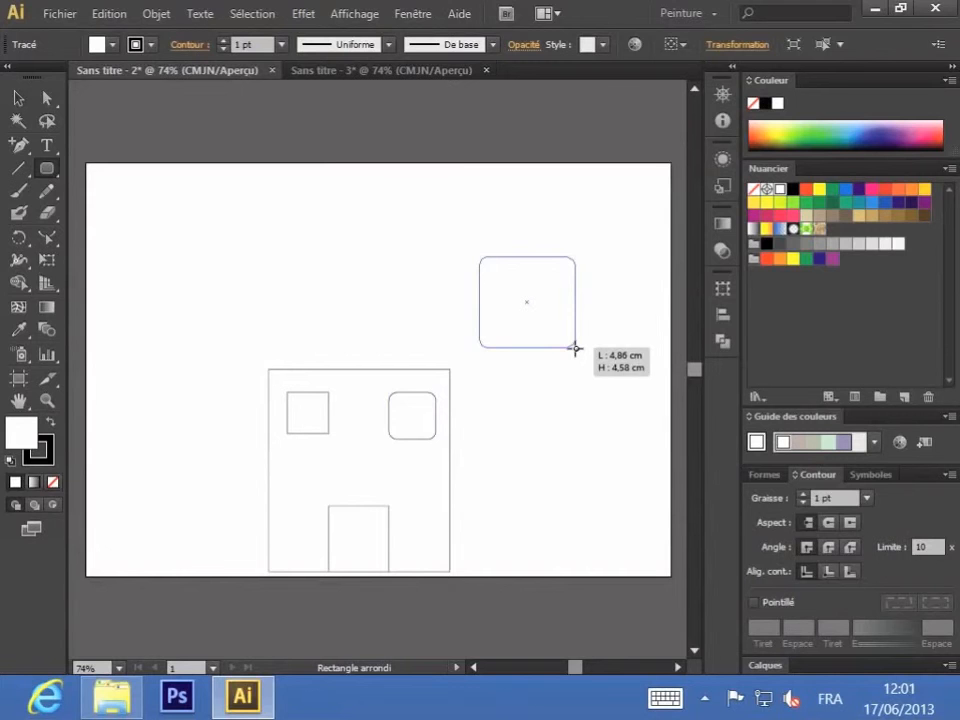
pyautogui.moveTo(575, 348); pyautogui.dragTo(575, 348)
pyautogui.press('Down')
pyautogui.press('Down')
pyautogui.press('Down')
pyautogui.press('Down')
pyautogui.press('Down')
pyautogui.press('Down')
pyautogui.press('Down')
pyautogui.press('Down')
pyautogui.press('Down')
pyautogui.press('Up')
pyautogui.press('Up')
pyautogui.press('Up')
pyautogui.press('Up')
pyautogui.moveTo(575, 348); pyautogui.dragTo(578, 343)
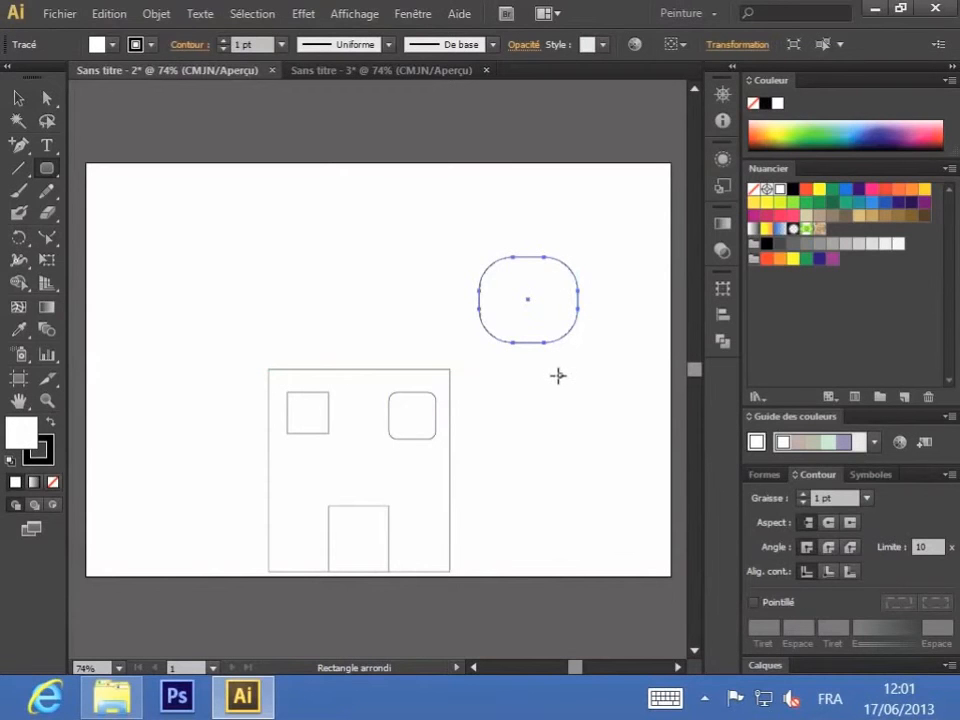
pyautogui.press('Delete')
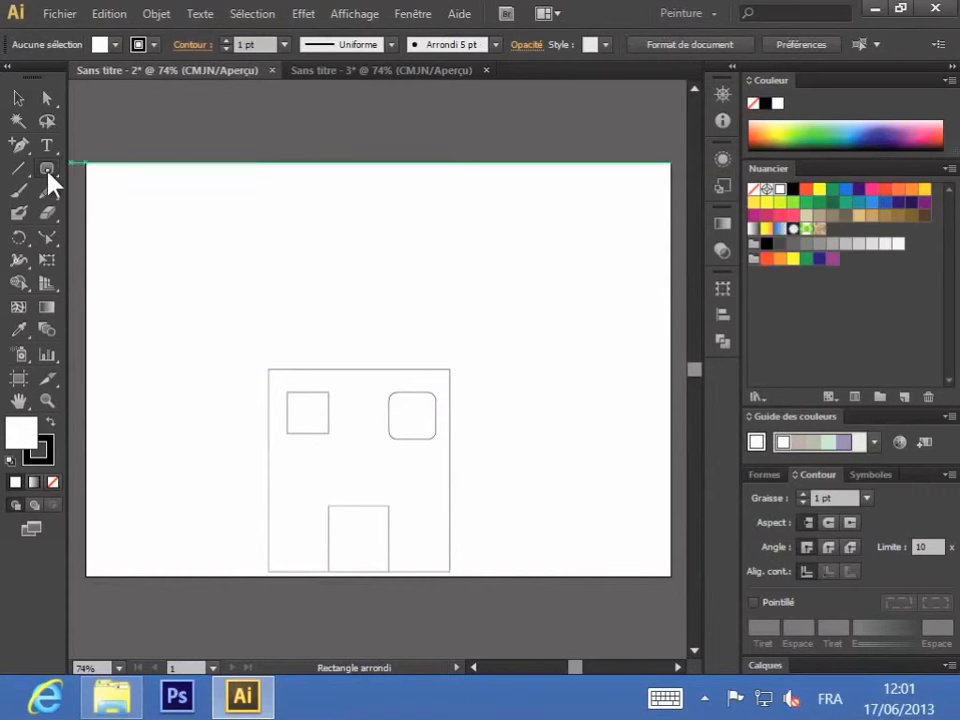
# Draw a flat ground ellipse spanning the artboard's bottom edge and a small circular window above the door
pyautogui.moveTo(47, 170); pyautogui.dragTo(86, 213)
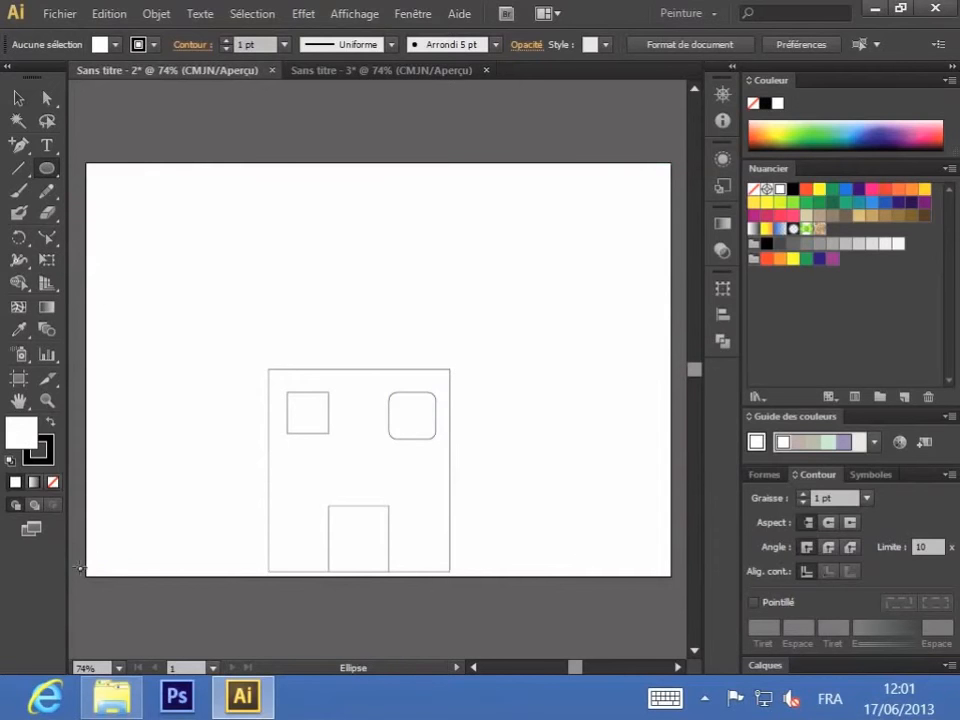
pyautogui.moveTo(86, 571); pyautogui.dragTo(173, 574)
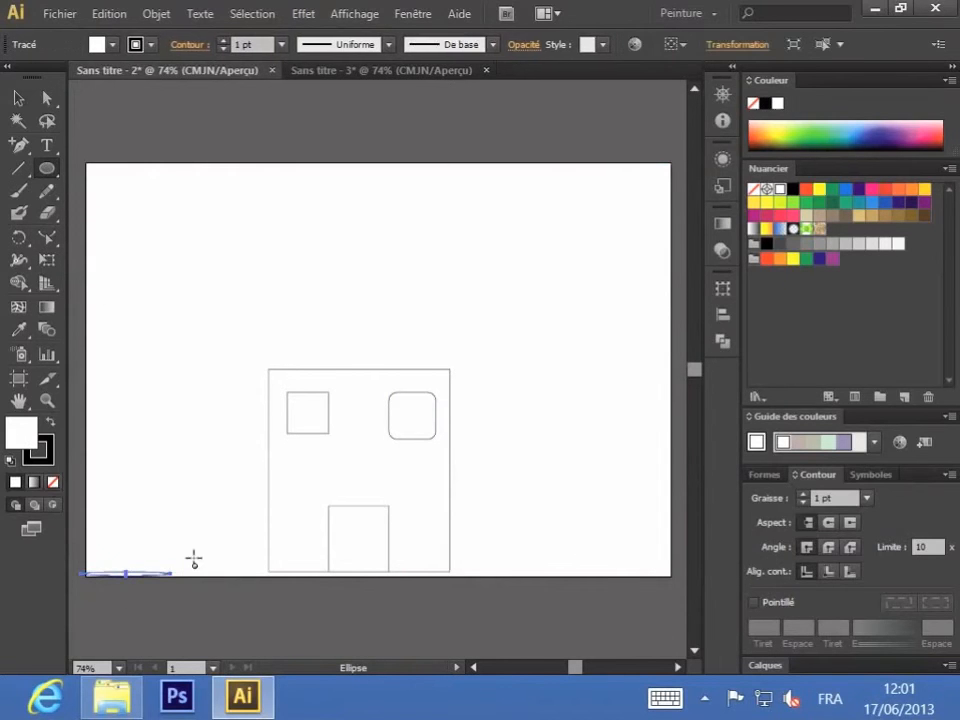
pyautogui.hotkey('ctrl', 'z')
pyautogui.moveTo(84, 561); pyautogui.dragTo(676, 602)
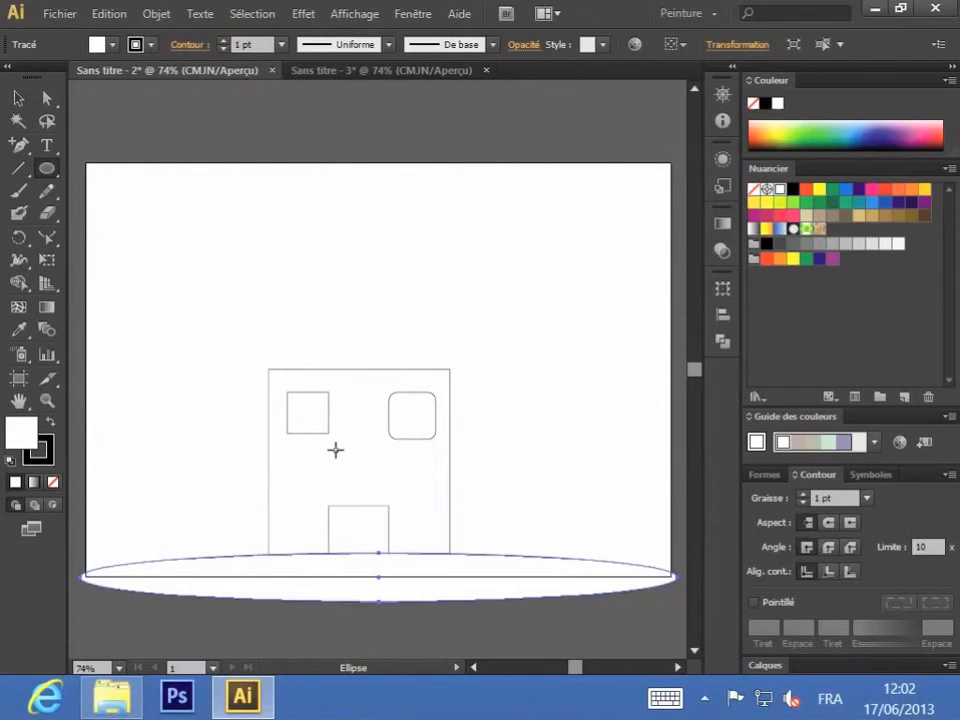
pyautogui.moveTo(332, 452); pyautogui.dragTo(378, 474)
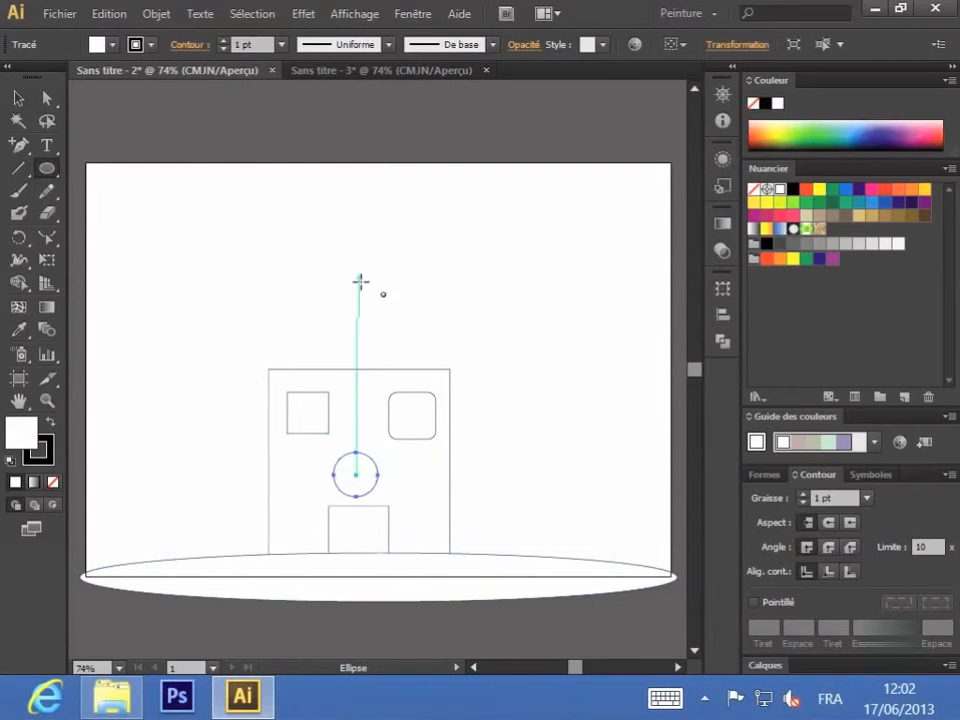
# Draw a trial hexagon in the upper left of the artboard with the Polygon tool and delete it
pyautogui.click(47, 170)
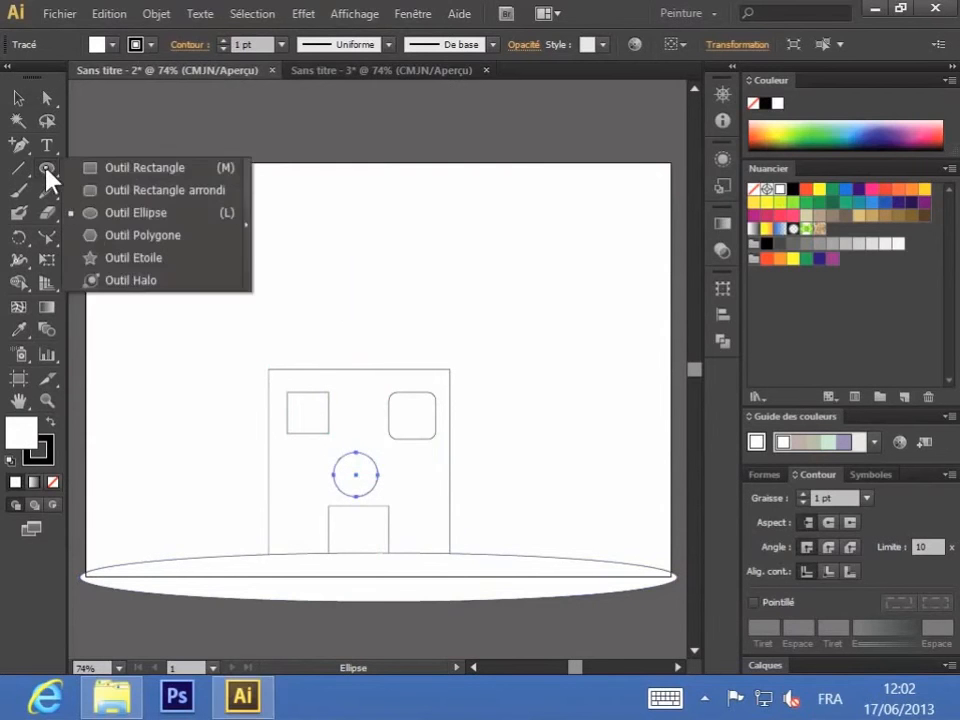
pyautogui.click(102, 240)
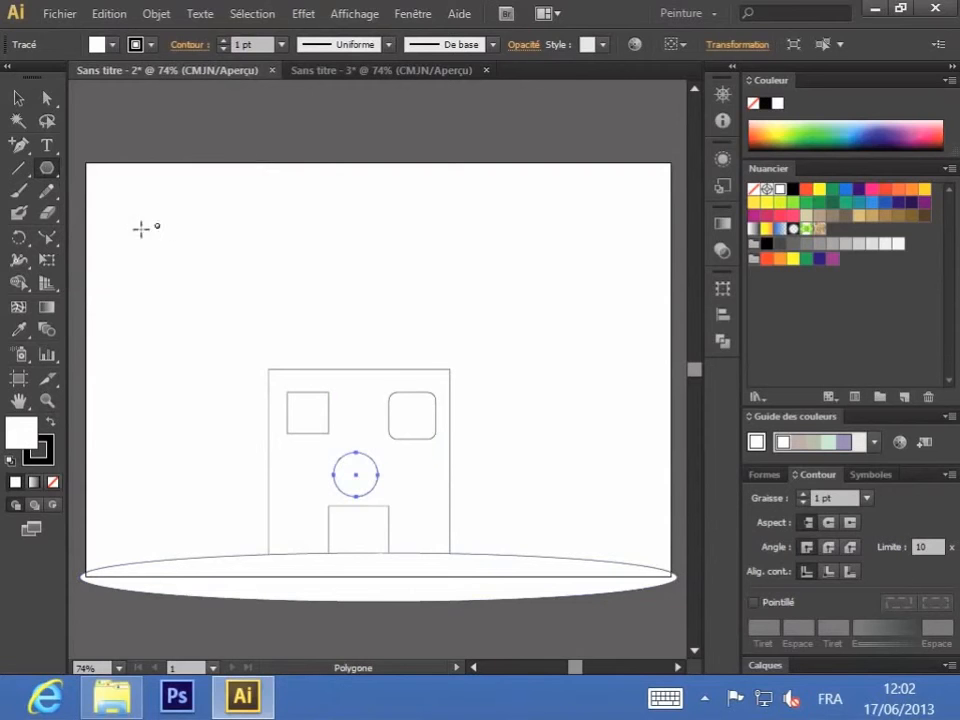
pyautogui.moveTo(157, 212); pyautogui.dragTo(184, 252)
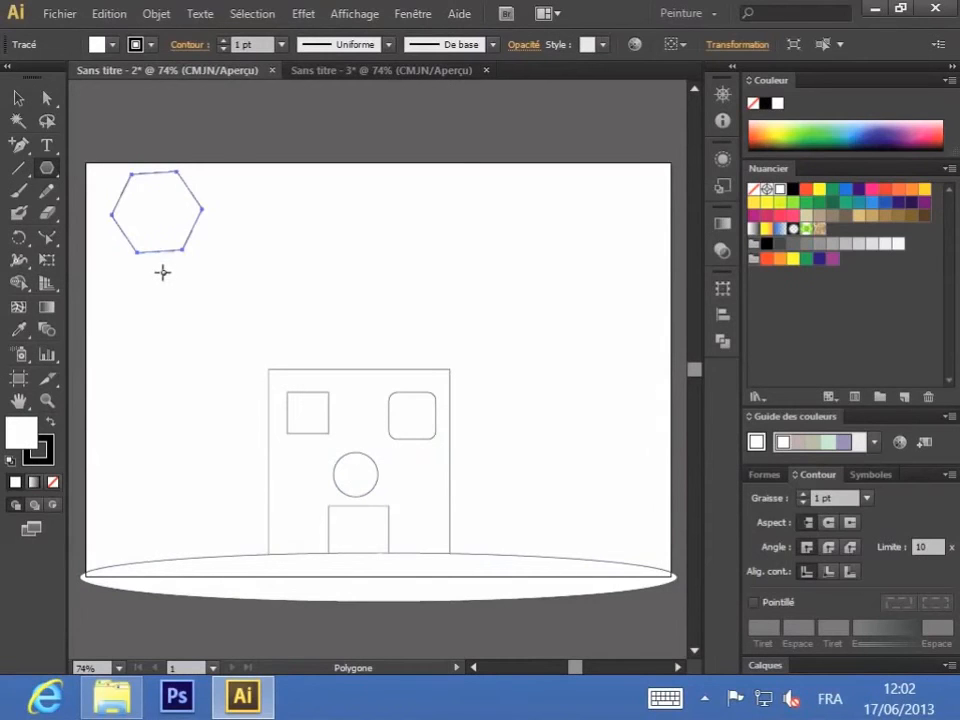
pyautogui.press('Delete')
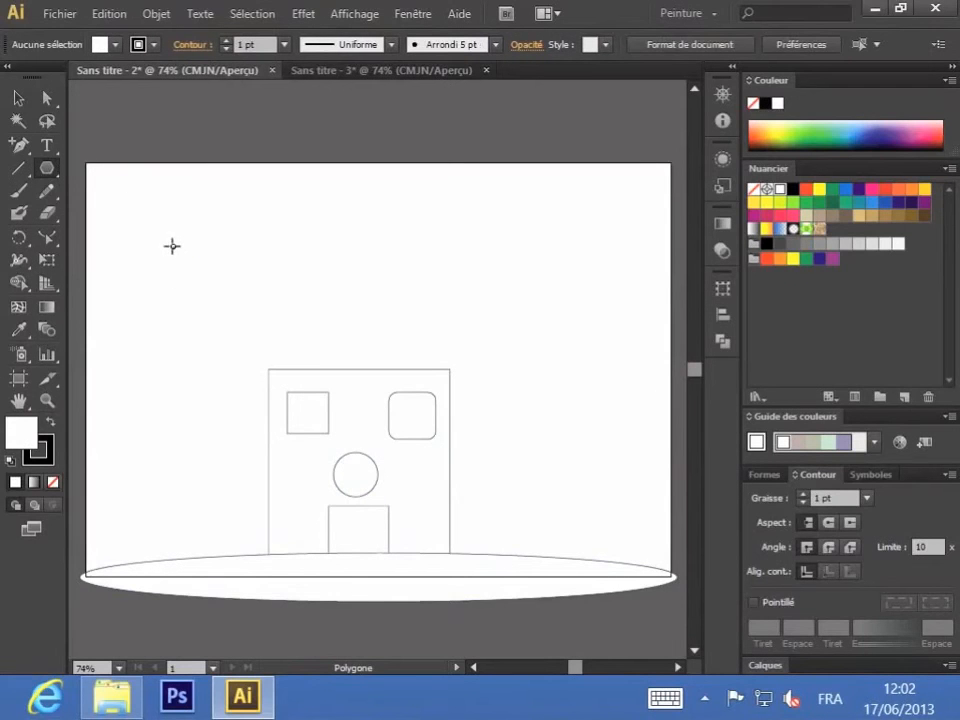
# Create a polygon with 3 sides and a 2,3007 cm radius in the upper left of the artboard
pyautogui.click(172, 246)
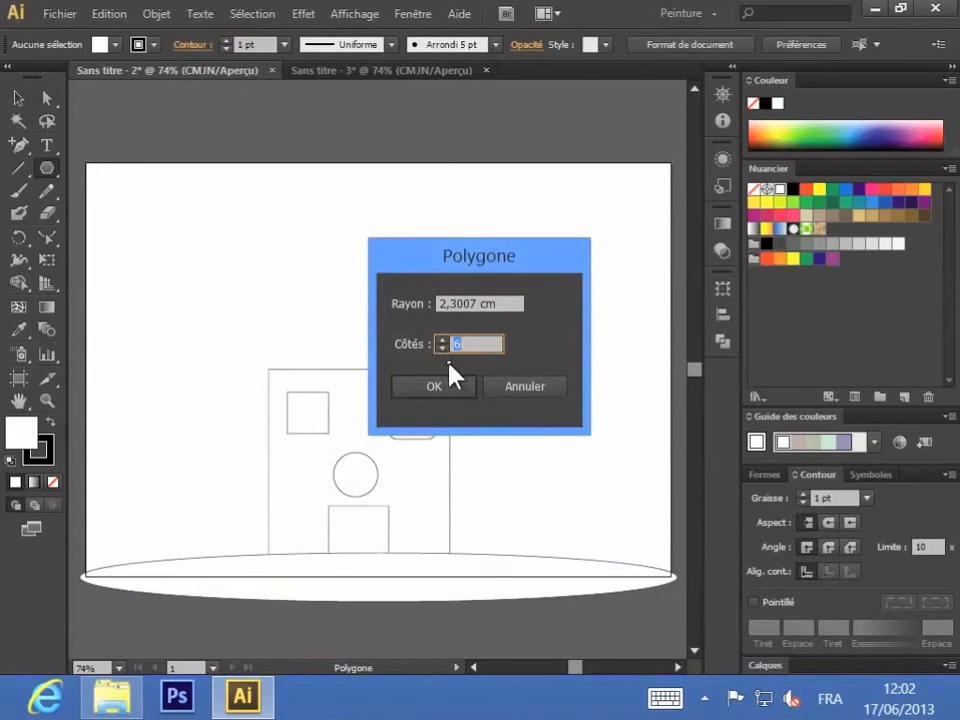
pyautogui.write('3')
pyautogui.click(448, 384)
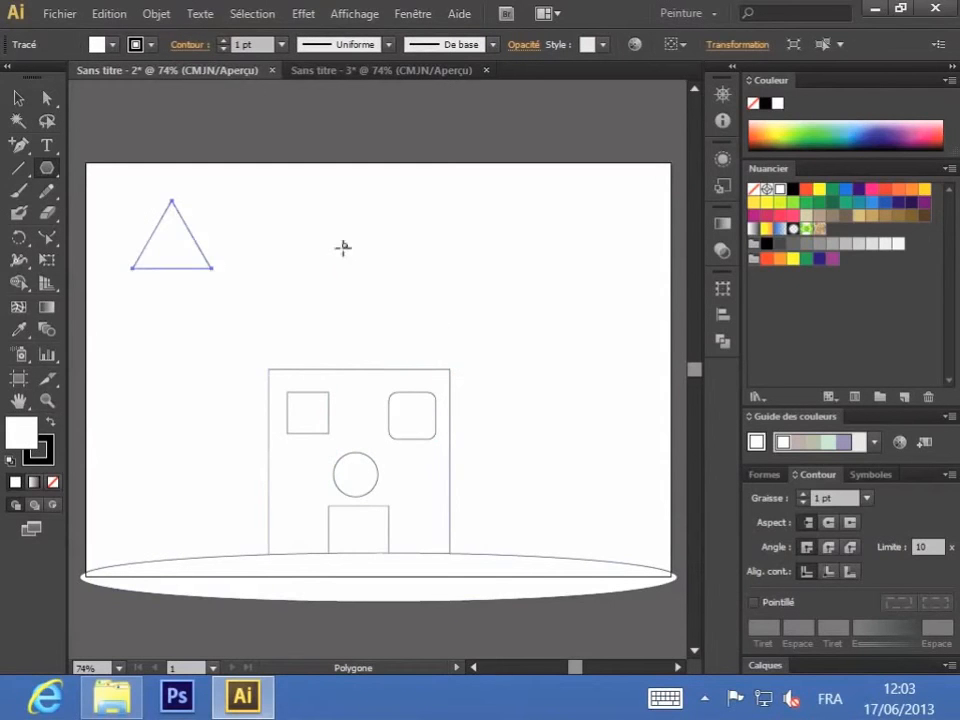
# Draw a large upright triangle wider than the house and move it onto the top of the walls as the roof
pyautogui.moveTo(345, 229); pyautogui.dragTo(393, 296)
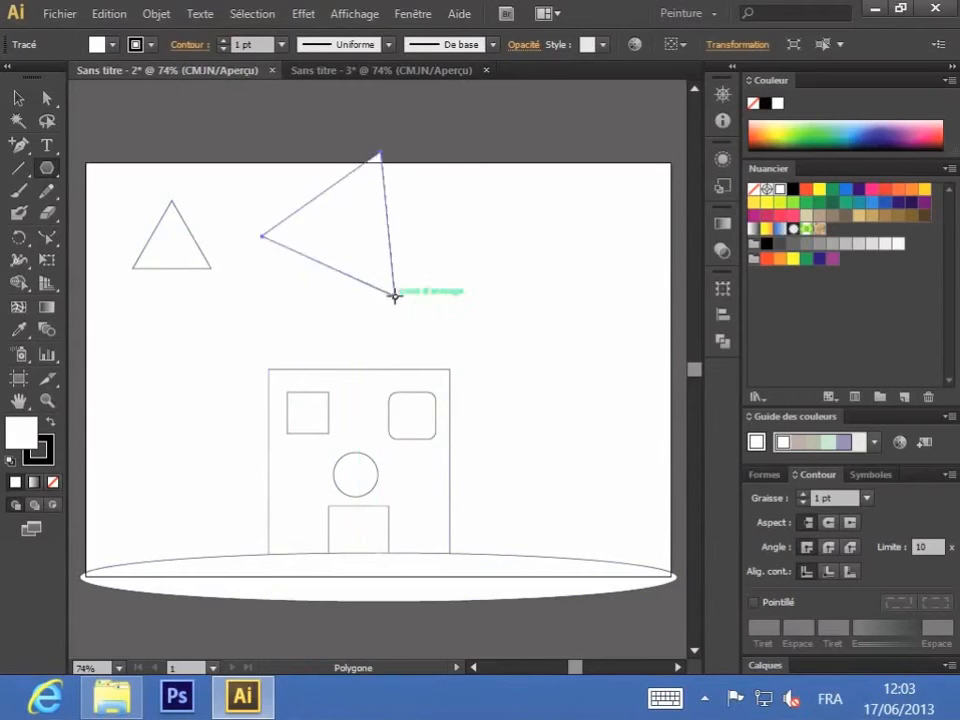
pyautogui.hotkey('ctrl', 'z')
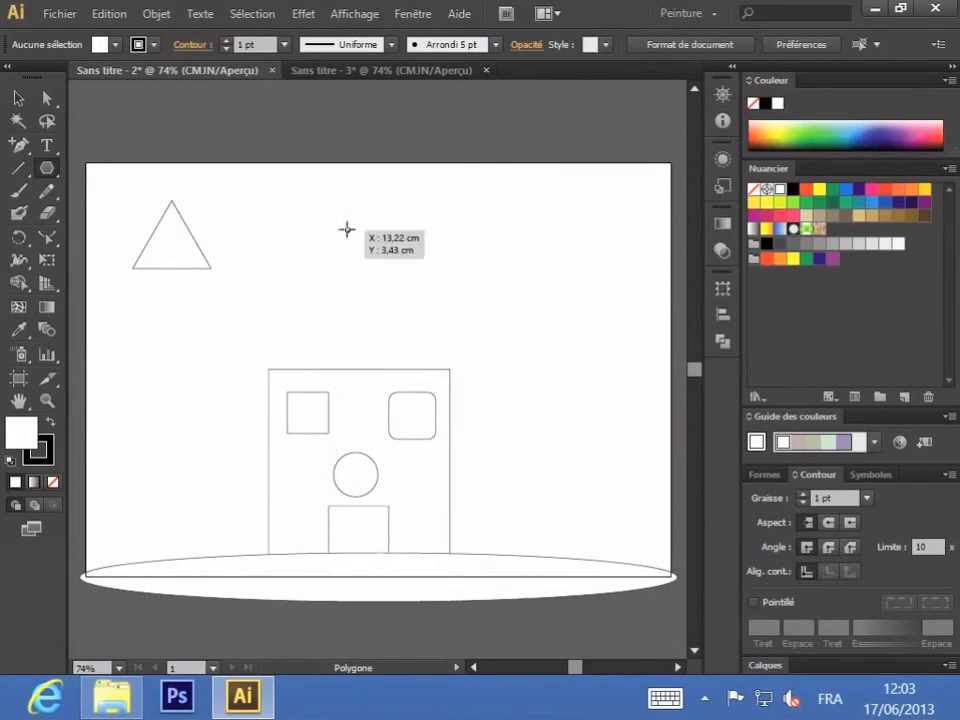
pyautogui.moveTo(331, 238); pyautogui.dragTo(435, 328)
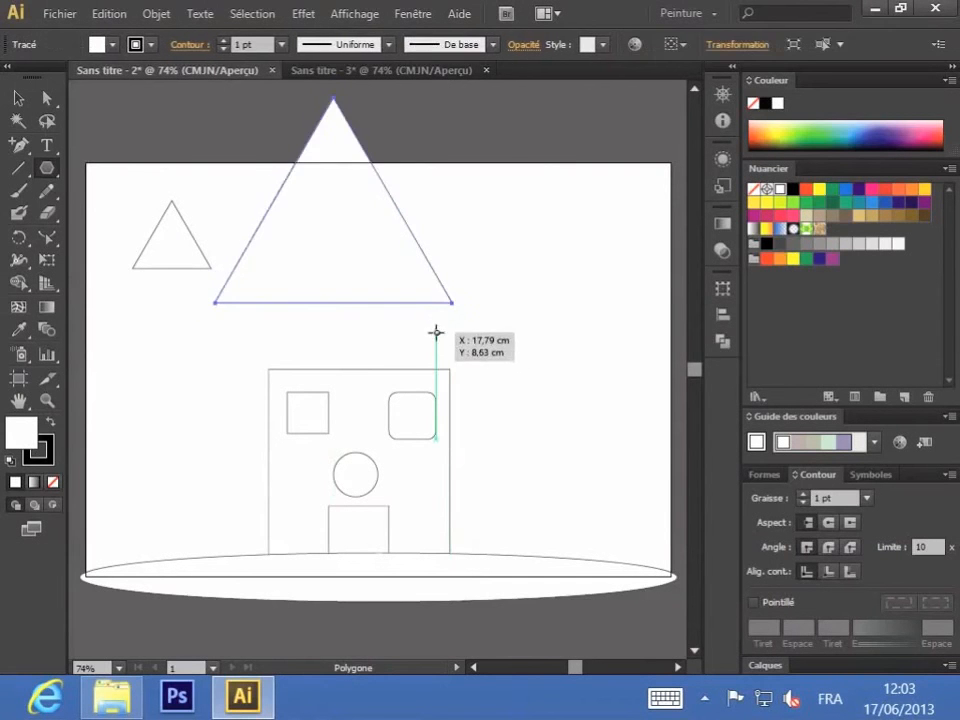
pyautogui.click(18, 98)
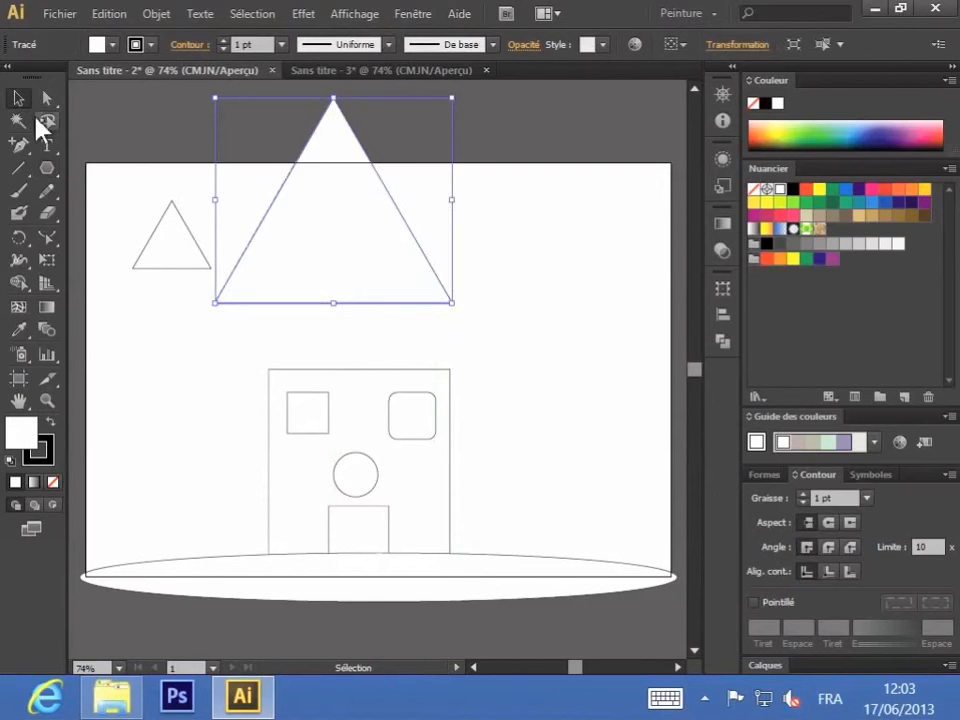
pyautogui.moveTo(352, 253); pyautogui.dragTo(381, 313)
# Delete the small triangle in the upper left of the artboard
pyautogui.click(204, 251)
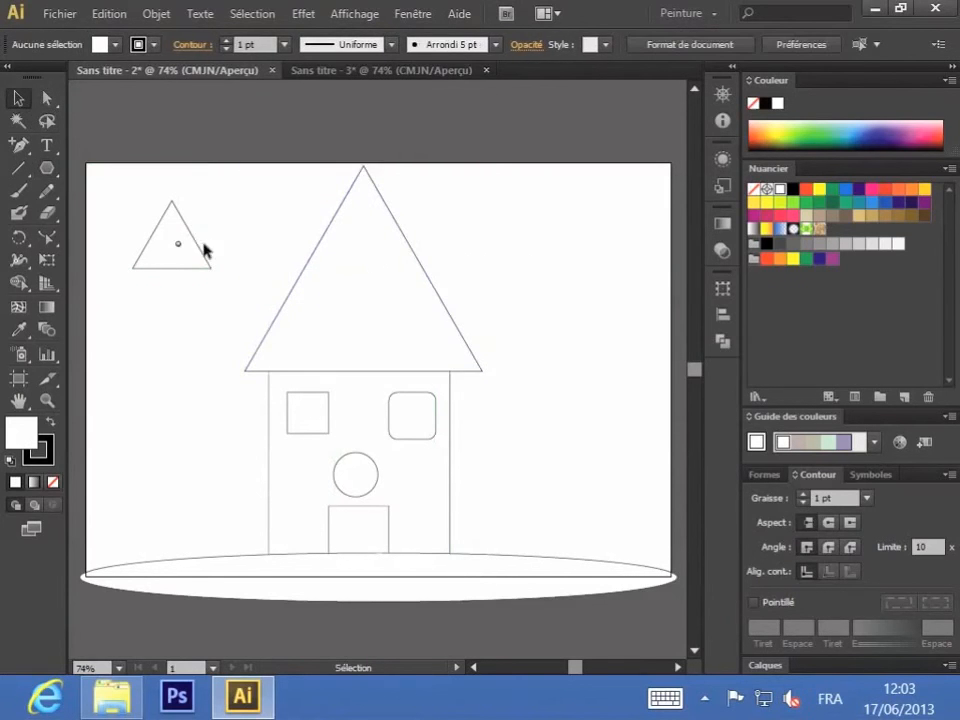
pyautogui.click(176, 261)
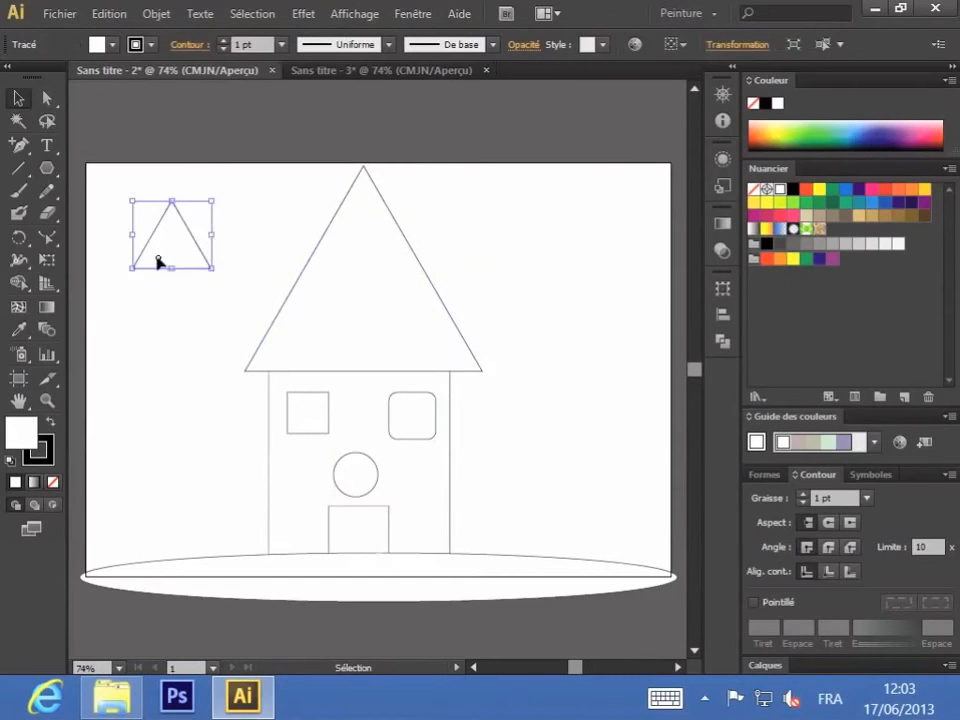
pyautogui.press('Delete')
# Draw three five-pointed stars with the Star tool, two left of the house and one to its right
pyautogui.click(47, 168)
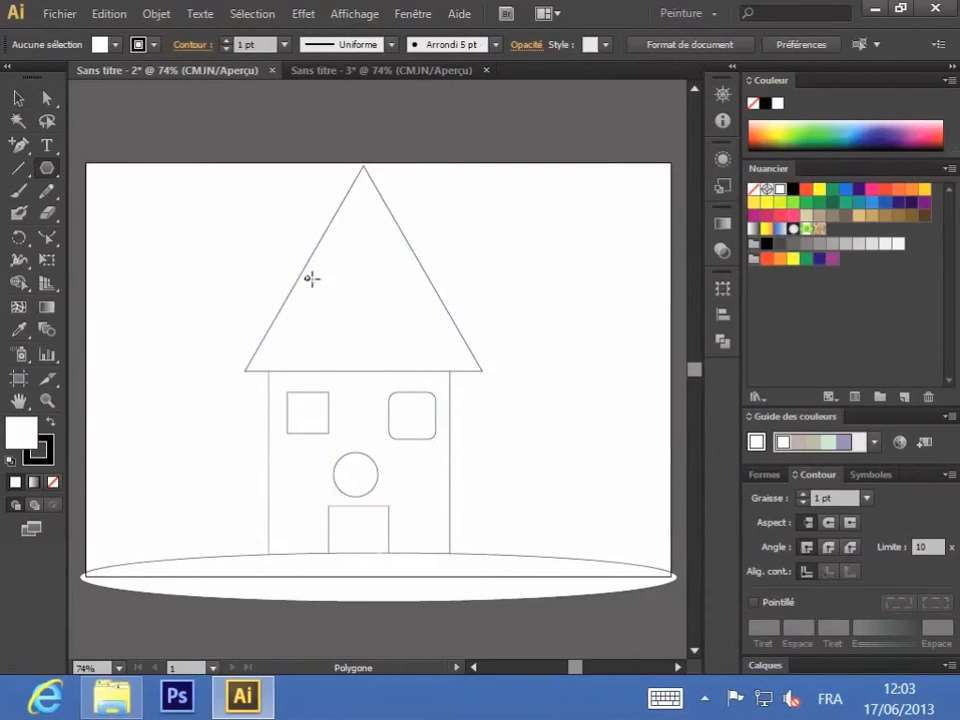
pyautogui.click(47, 170)
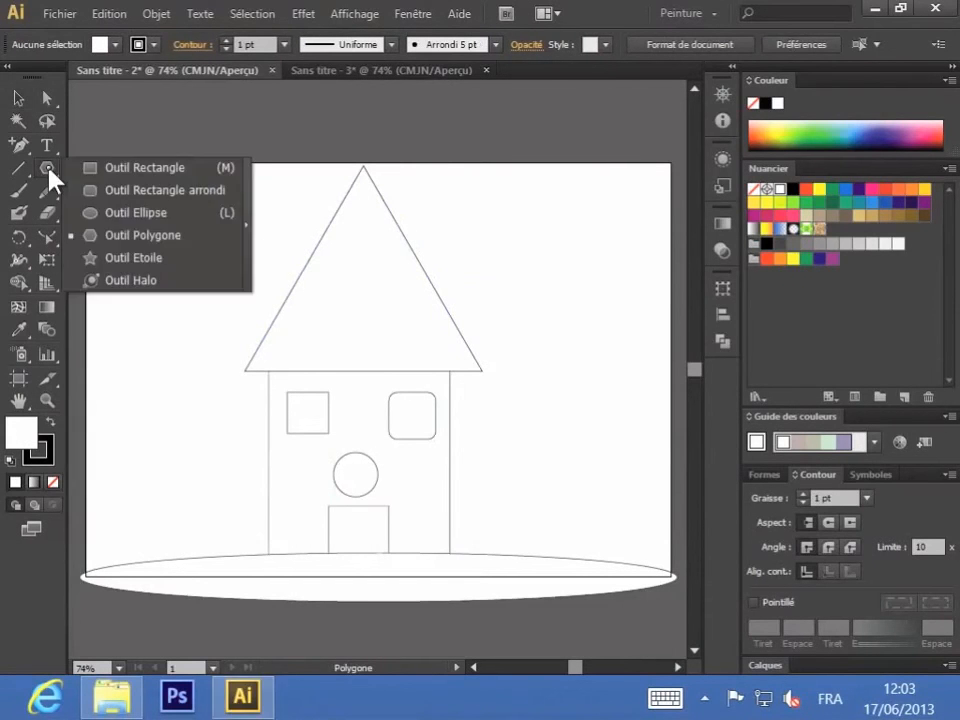
pyautogui.click(92, 258)
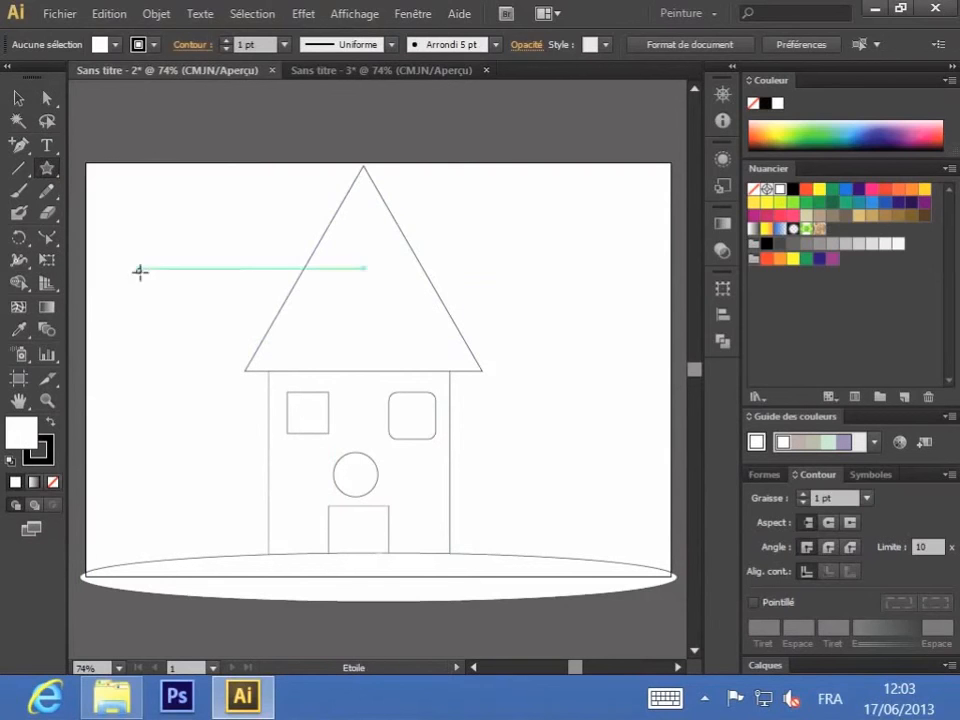
pyautogui.moveTo(140, 258); pyautogui.dragTo(173, 282)
pyautogui.moveTo(141, 449); pyautogui.dragTo(177, 481)
pyautogui.moveTo(556, 449); pyautogui.dragTo(557, 408)
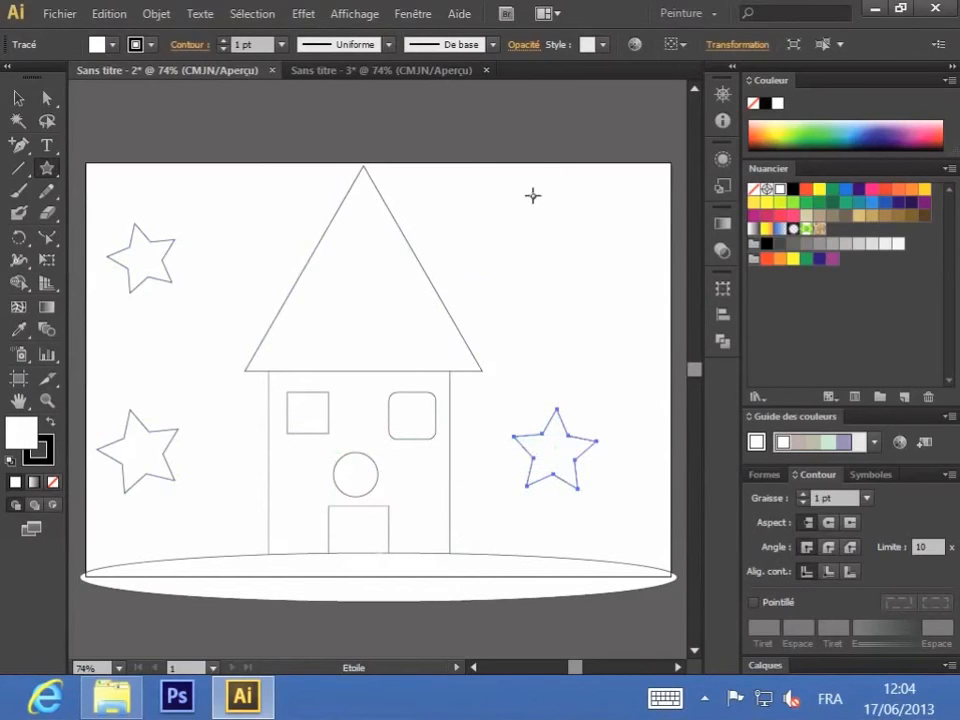
# Draw a large sun right of the roof with the Star tool, adjusting the number of points to give it many thin rays
pyautogui.moveTo(524, 196); pyautogui.dragTo(598, 230)
pyautogui.press('Up')
pyautogui.press('Up')
pyautogui.press('Up')
pyautogui.press('Up')
pyautogui.press('Up')
pyautogui.press('Up')
pyautogui.press('Up')
pyautogui.press('Up')
pyautogui.press('Up')
pyautogui.press('Up')
pyautogui.press('Up')
pyautogui.press('Up')
pyautogui.press('Up')
pyautogui.press('Up')
pyautogui.press('Up')
pyautogui.press('Up')
pyautogui.press('Up')
pyautogui.press('Up')
pyautogui.press('Up')
pyautogui.press('Up')
pyautogui.press('Up')
pyautogui.press('Up')
pyautogui.press('Up')
pyautogui.press('Up')
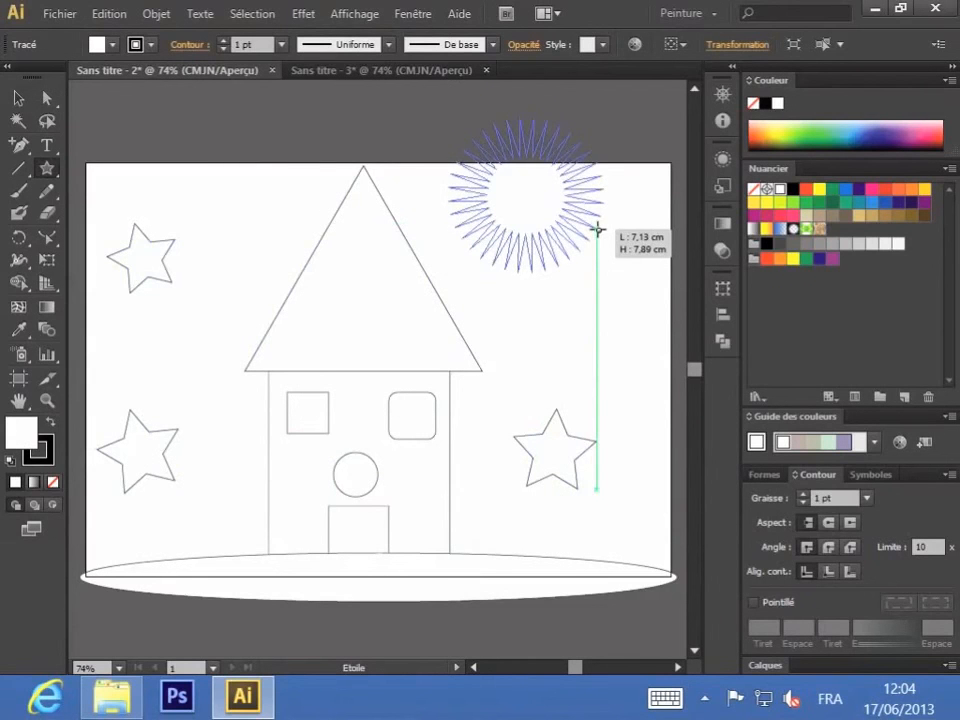
pyautogui.press('Down')
pyautogui.press('Down')
pyautogui.press('Down')
pyautogui.press('Down')
pyautogui.press('Down')
pyautogui.press('Down')
pyautogui.press('Down')
pyautogui.press('Down')
pyautogui.press('Down')
pyautogui.press('Down')
pyautogui.press('Down')
pyautogui.press('Down')
pyautogui.press('Down')
pyautogui.press('Down')
pyautogui.press('Down')
pyautogui.press('Down')
pyautogui.press('Down')
pyautogui.press('Down')
pyautogui.press('Down')
pyautogui.press('Down')
pyautogui.moveTo(598, 230); pyautogui.dragTo(597, 229)
pyautogui.press('Up')
pyautogui.press('Up')
pyautogui.press('Up')
pyautogui.press('Up')
pyautogui.press('Up')
pyautogui.press('Up')
pyautogui.press('Up')
pyautogui.press('Up')
pyautogui.press('Up')
pyautogui.press('Up')
pyautogui.press('Up')
pyautogui.press('Up')
pyautogui.press('Up')
pyautogui.press('Up')
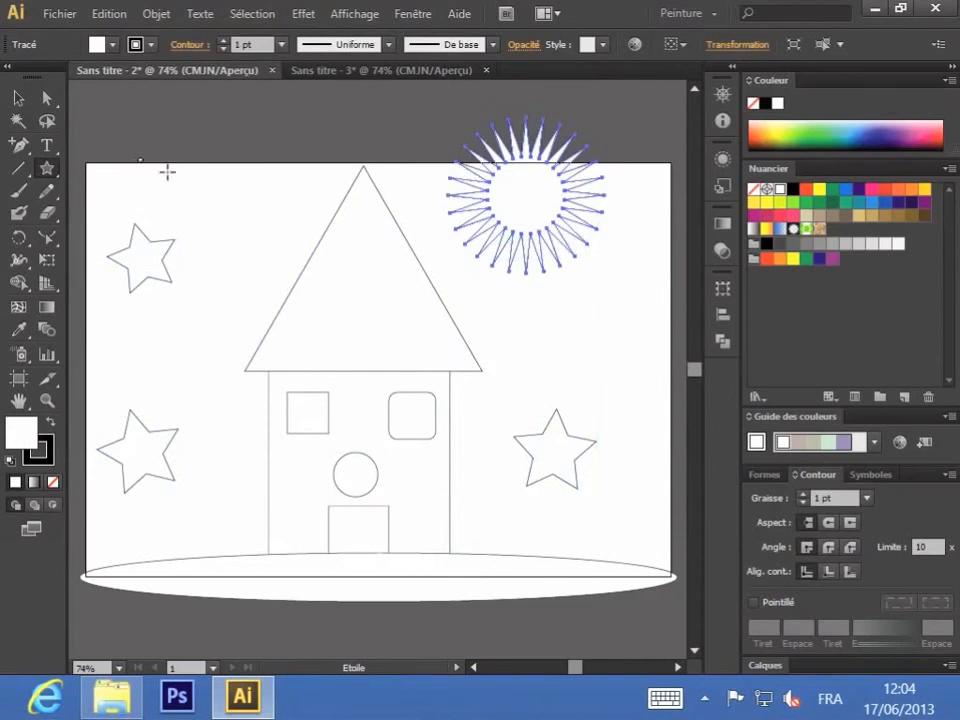
# Move the many-rayed sun down and to the right so it sits fully inside the artboard, and deselect it
pyautogui.click(18, 99)
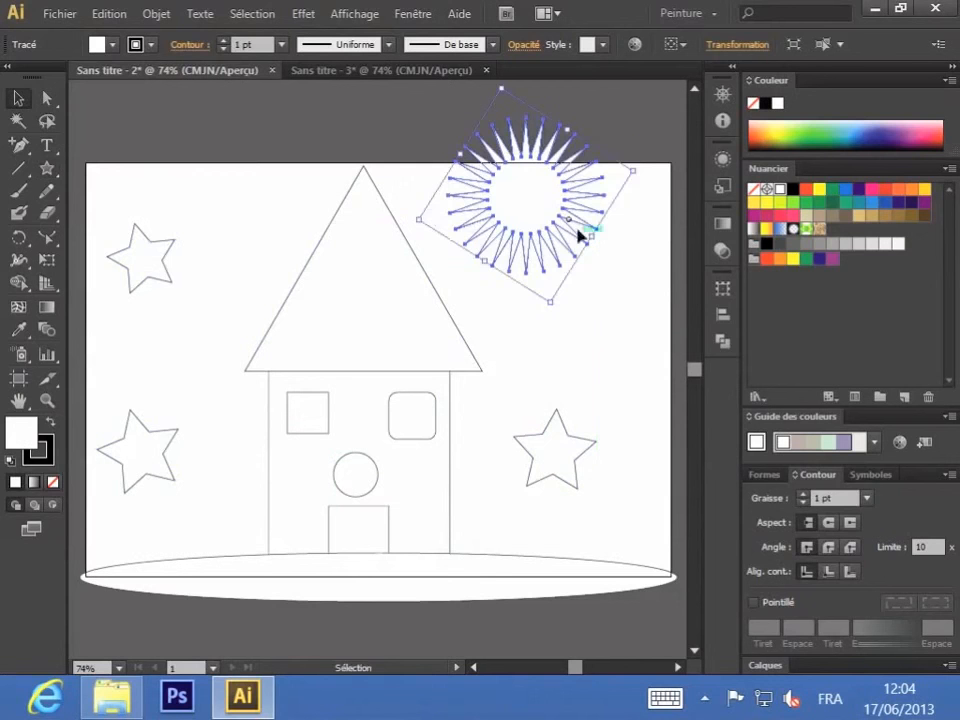
pyautogui.moveTo(536, 204); pyautogui.dragTo(588, 268)
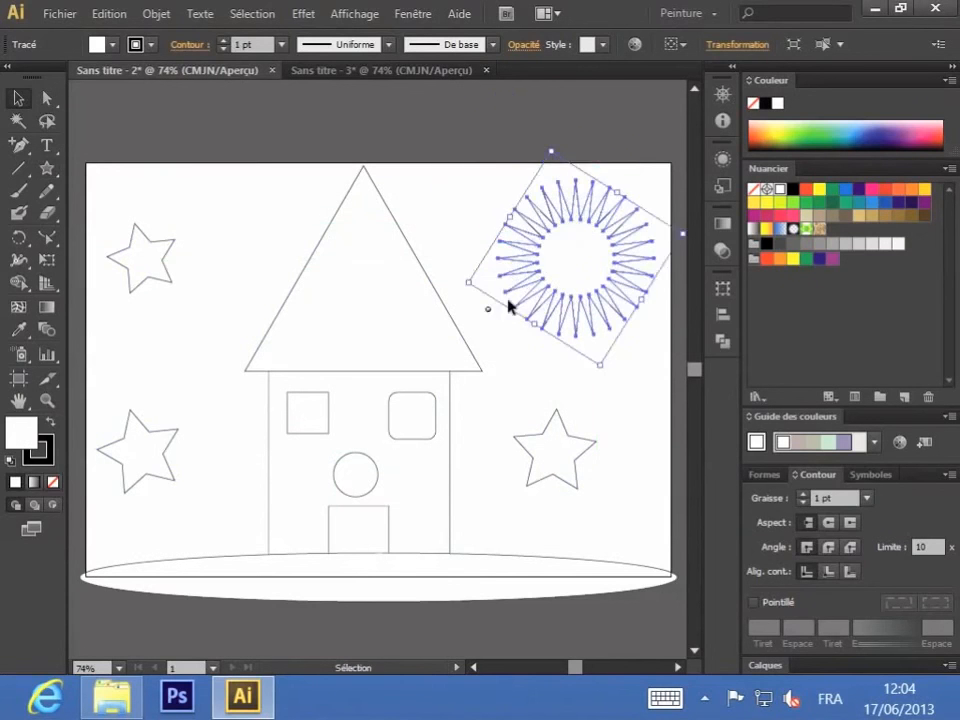
pyautogui.click(504, 326)
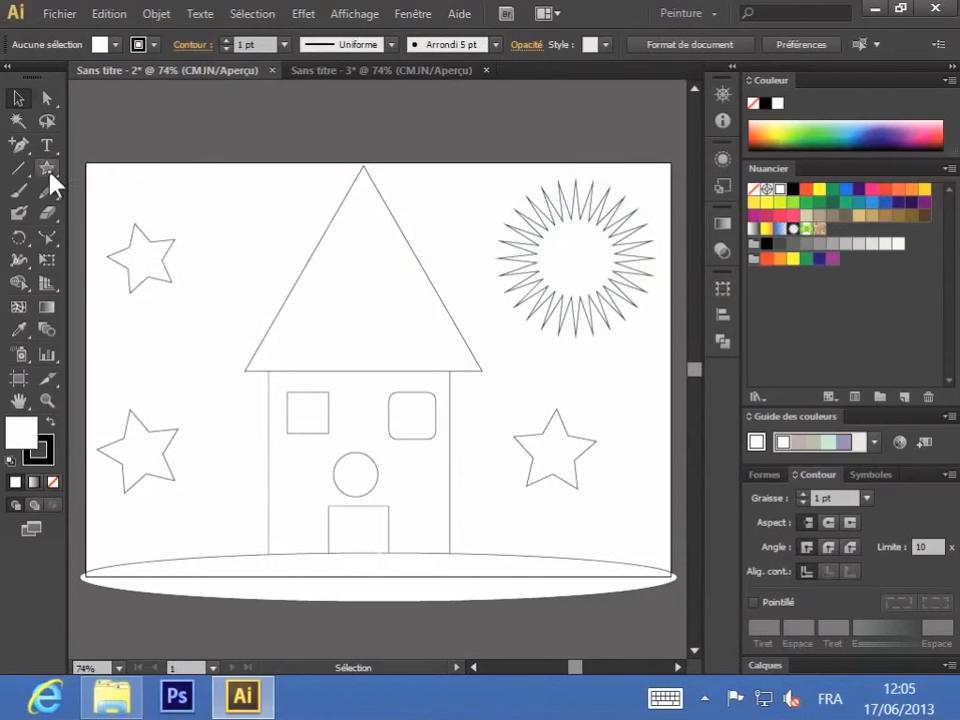
# Draw a small rectangle outward from its centre, between the upper-left star and the roof
pyautogui.moveTo(46, 170); pyautogui.dragTo(110, 168)
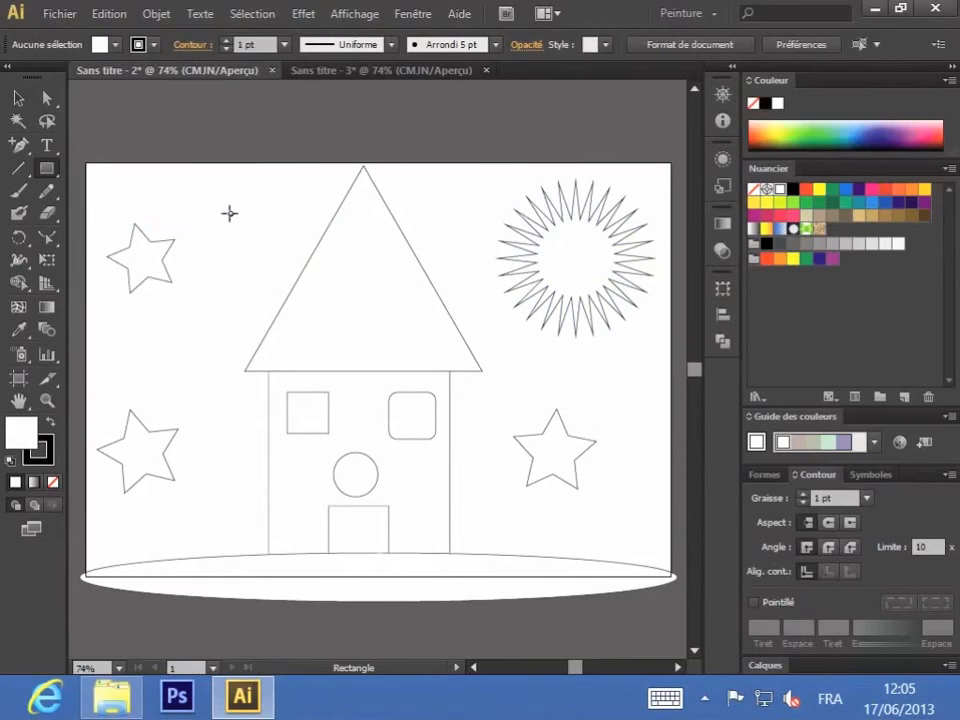
pyautogui.moveTo(229, 213)
pyautogui.mouseDown()
pyautogui.moveTo(297, 251)
pyautogui.moveTo(282, 245)
pyautogui.mouseUp()
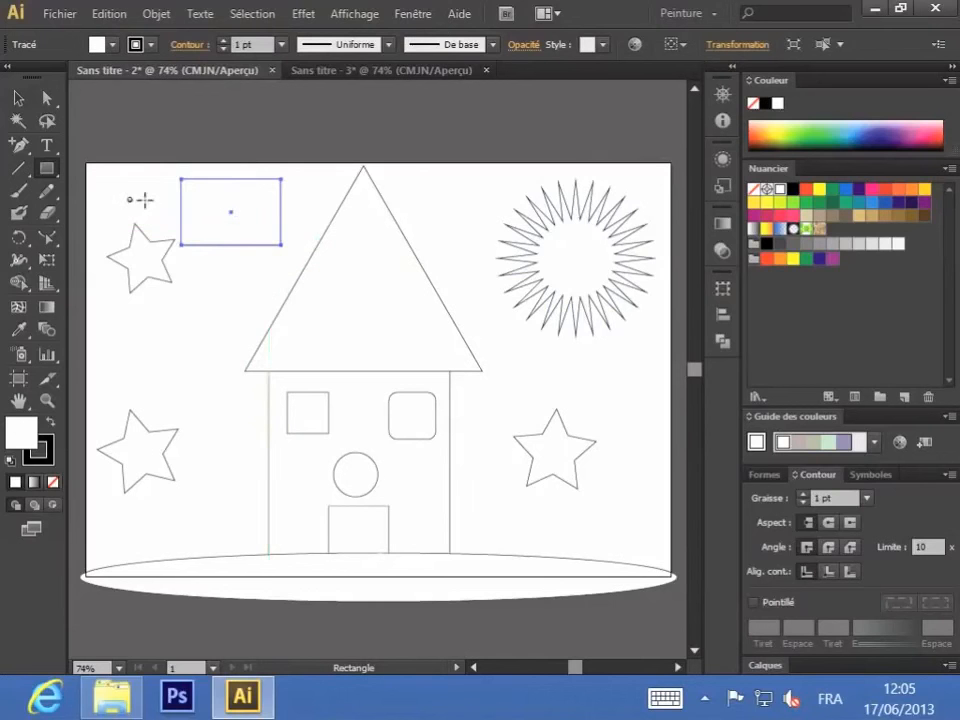
# In document Sans titre - 3, draw a Halo flare centred in the black rectangle's upper left, with its rings extending to the lower right
pyautogui.click(48, 170)
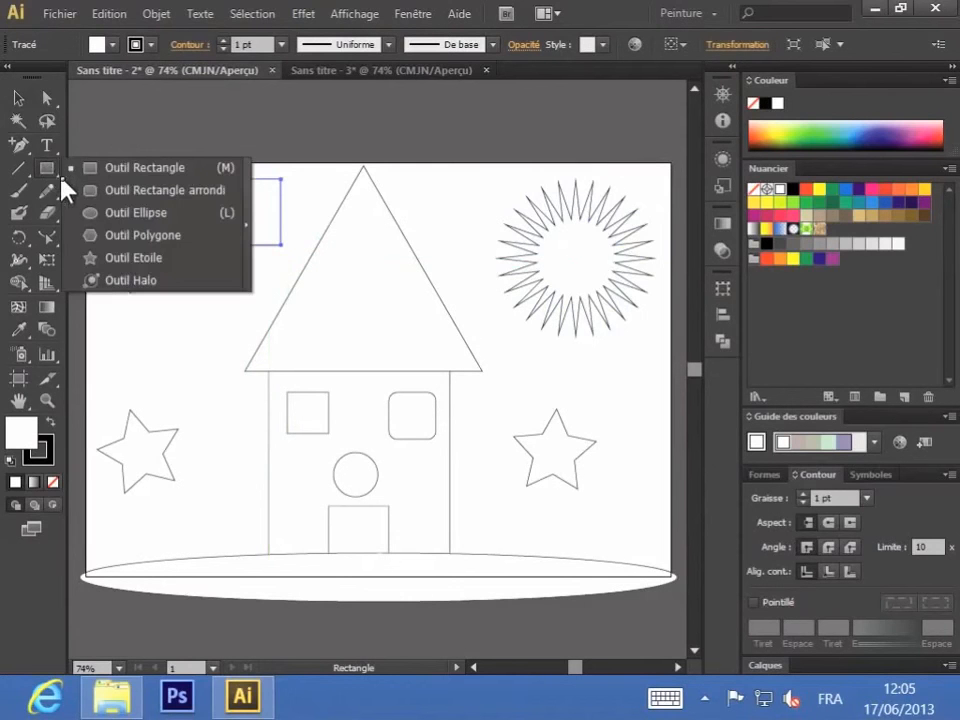
pyautogui.click(105, 281)
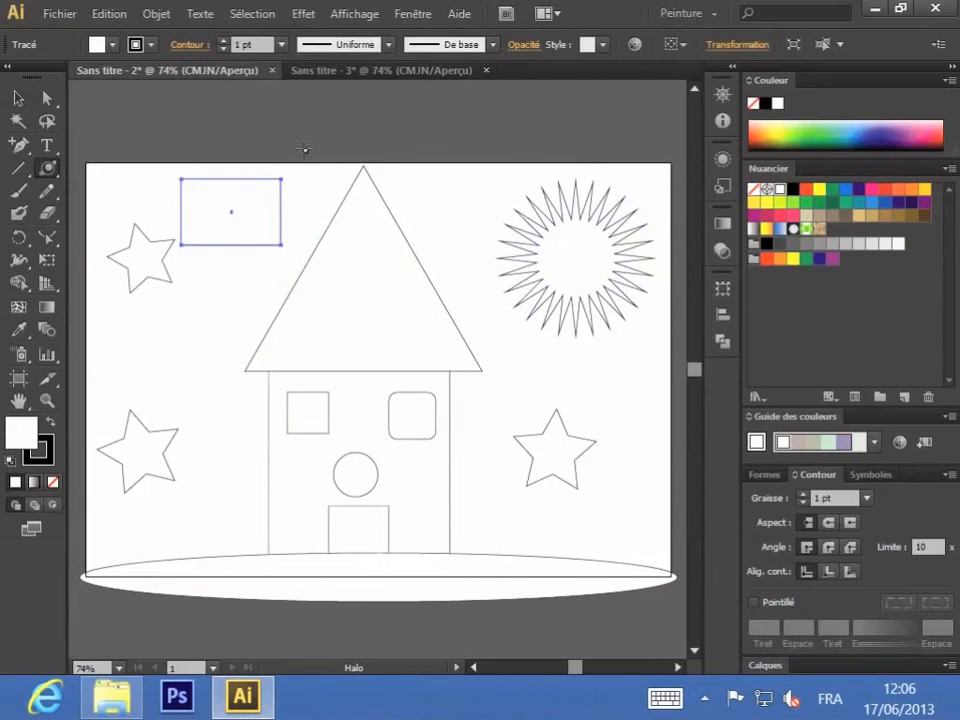
pyautogui.click(341, 71)
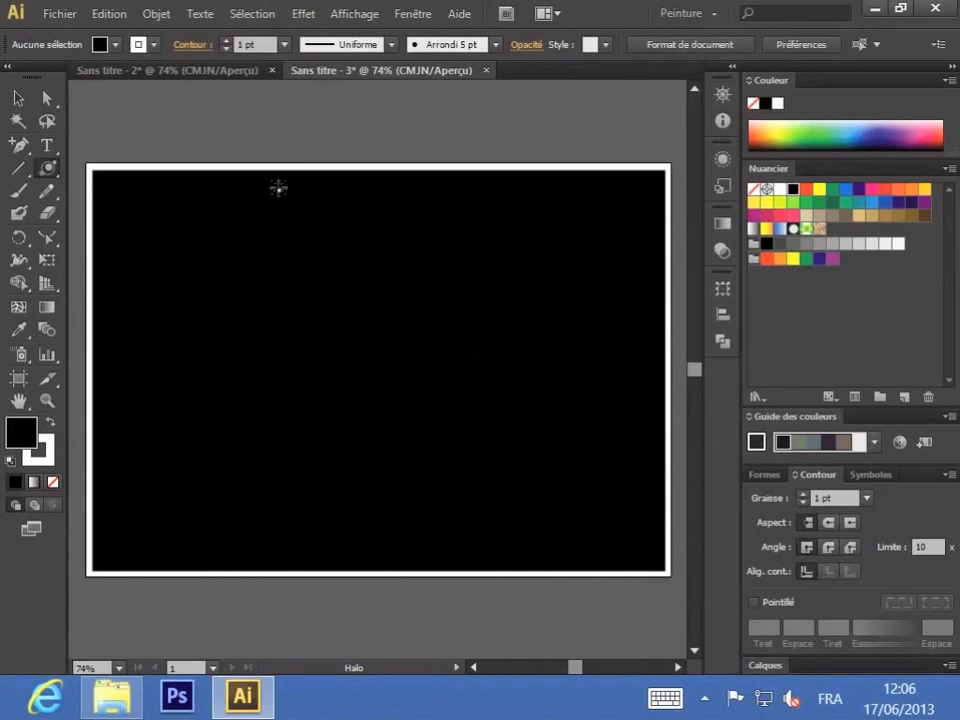
pyautogui.click(204, 275)
pyautogui.moveTo(204, 276); pyautogui.dragTo(278, 324)
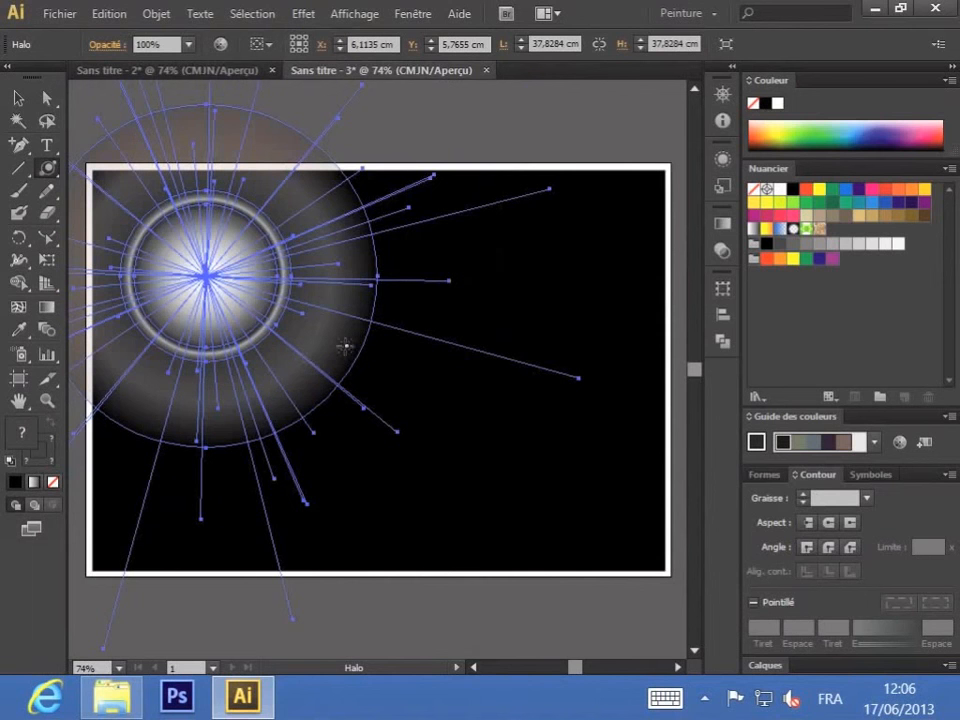
pyautogui.moveTo(347, 347); pyautogui.dragTo(429, 385)
pyautogui.click(551, 413)
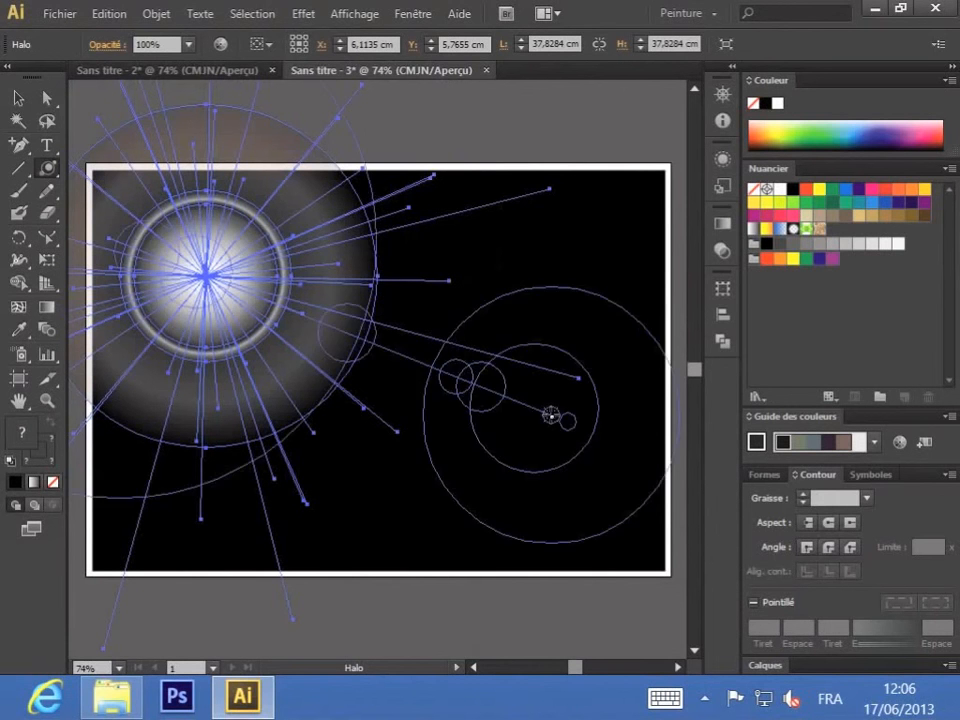
pyautogui.moveTo(551, 413); pyautogui.dragTo(533, 428)
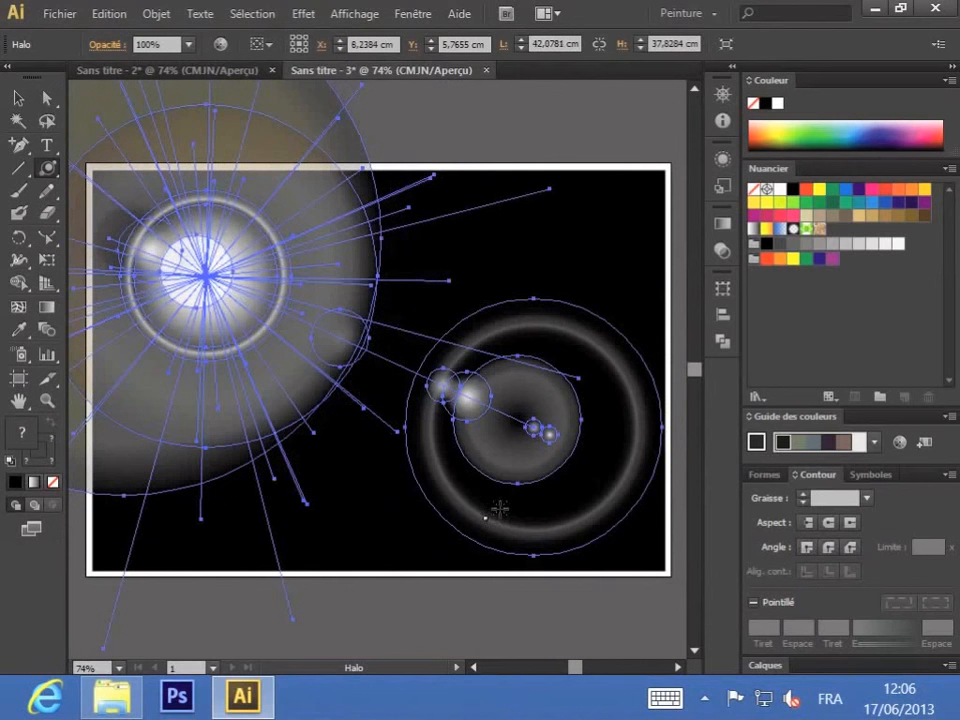